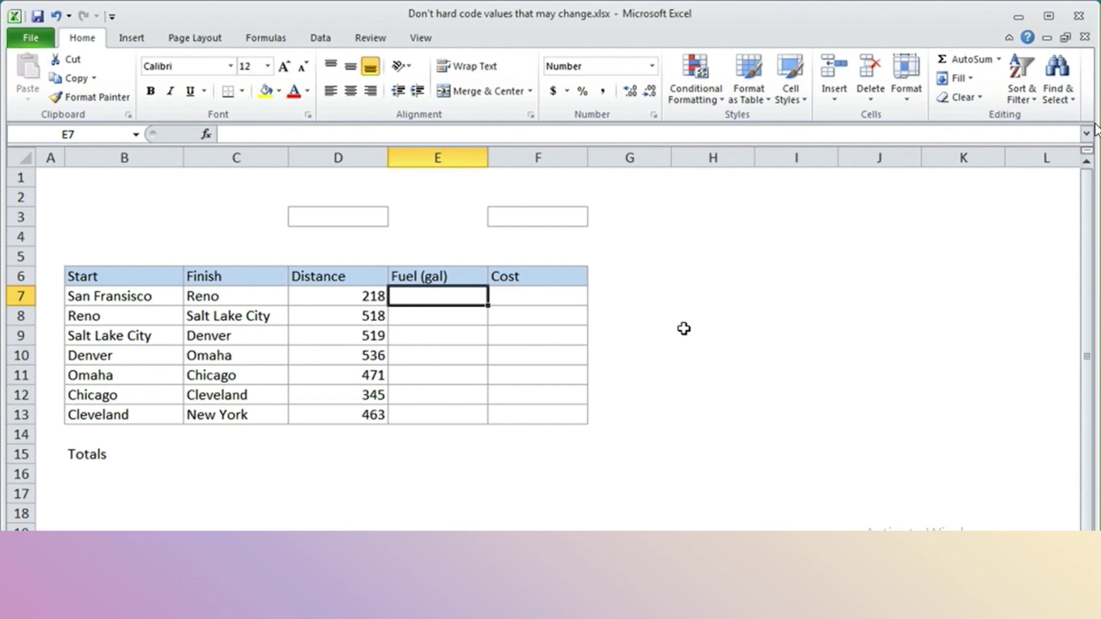
# Enter =D7/25 as the first trip's fuel and fill it down all seven trips
pyautogui.write('=')
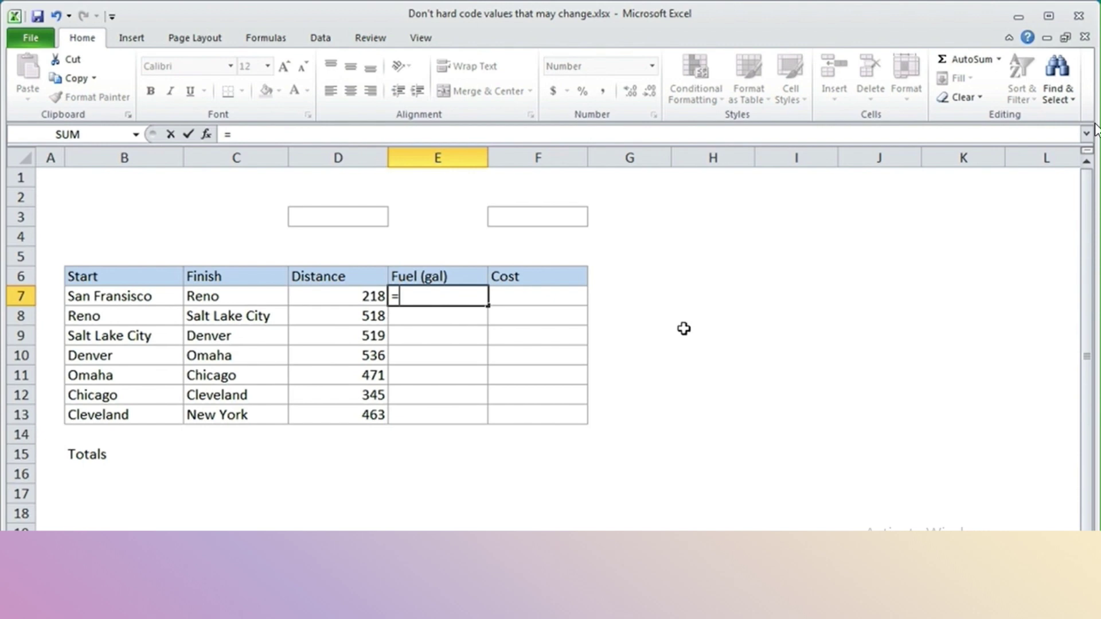
pyautogui.press('Left')
pyautogui.write('/')
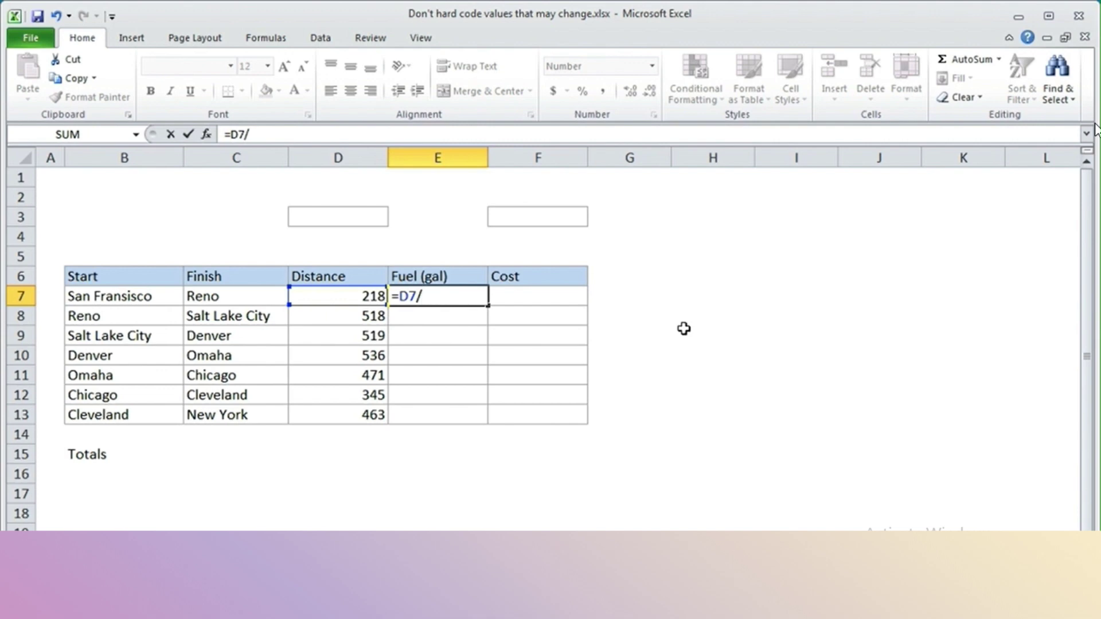
pyautogui.write('2')
pyautogui.write('5')
pyautogui.press('Return')
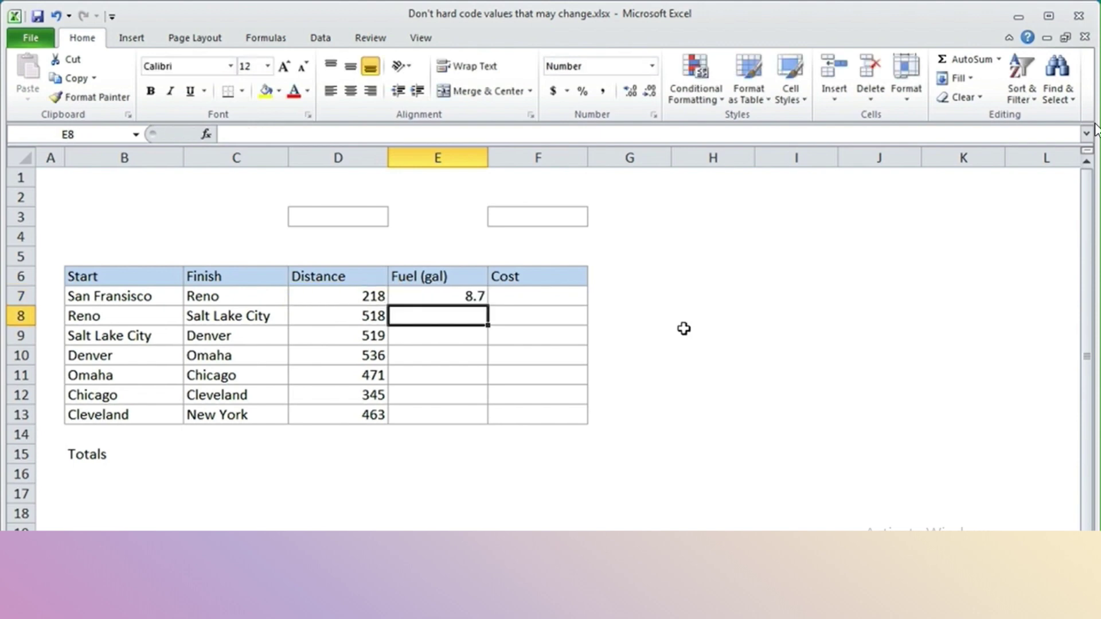
pyautogui.click(475, 296)
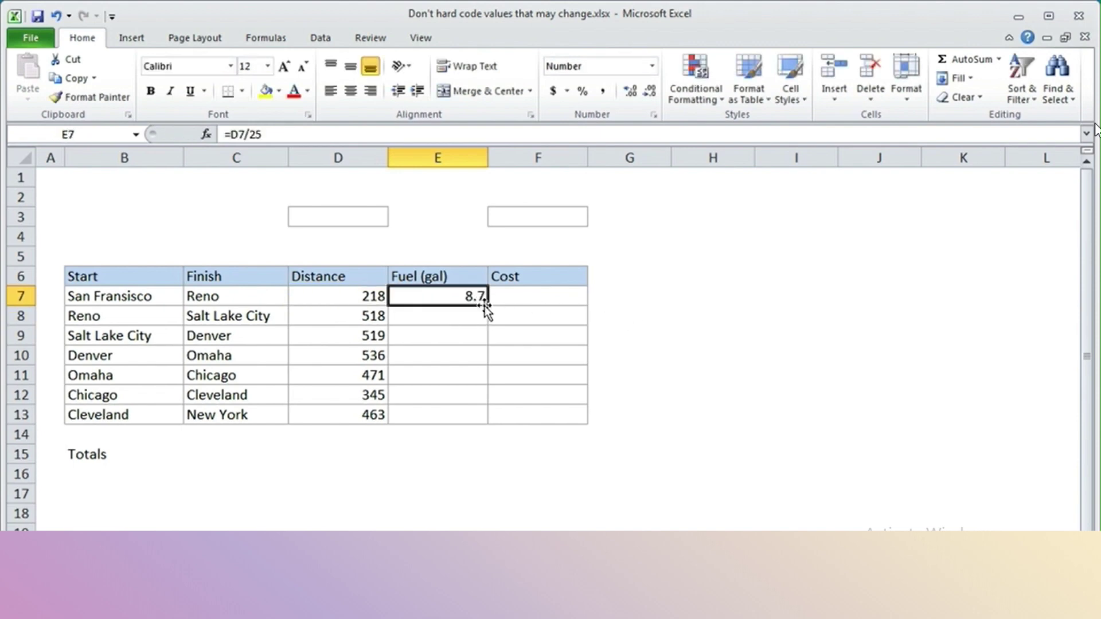
pyautogui.doubleClick(485, 305)
pyautogui.click(472, 296)
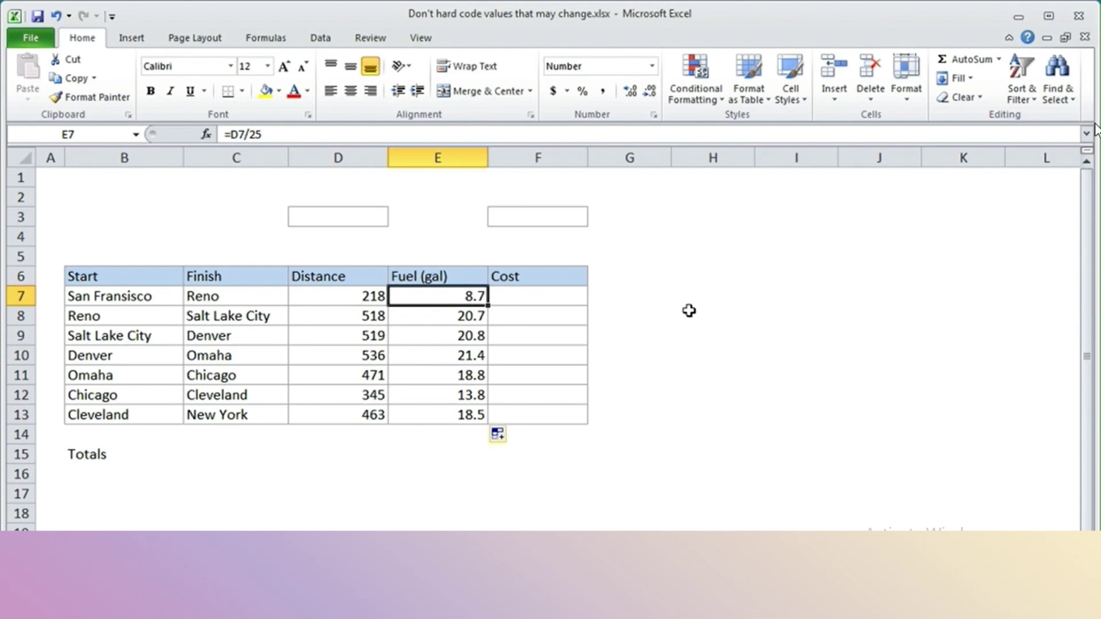
# Enter =E7*2.50 as the first trip's cost and fill it down all seven trips
pyautogui.click(570, 294)
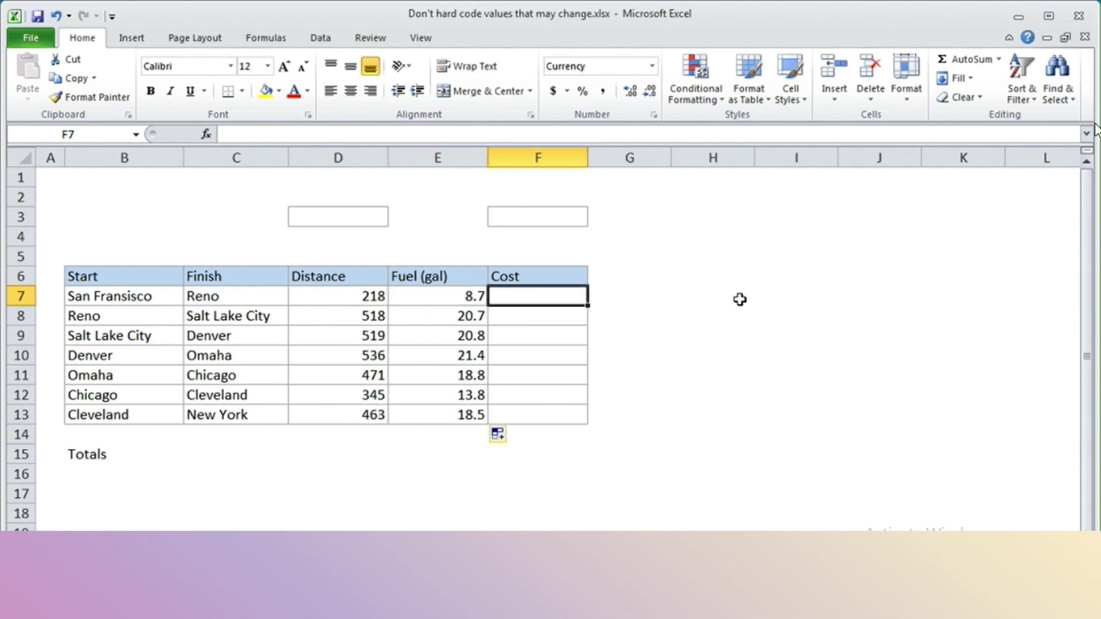
pyautogui.write('=')
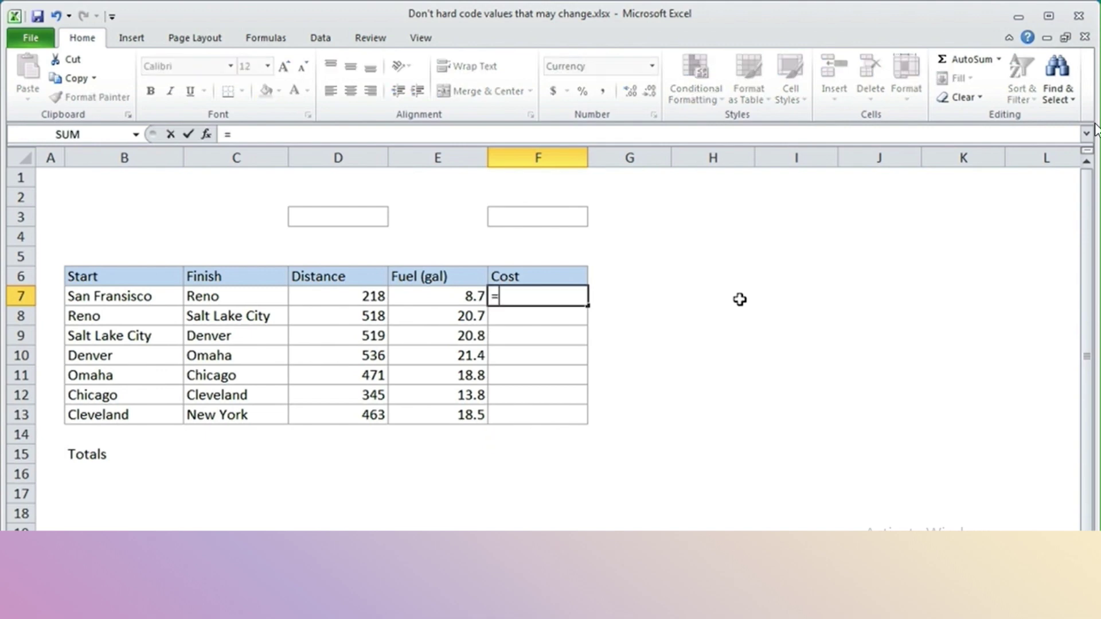
pyautogui.press('Left')
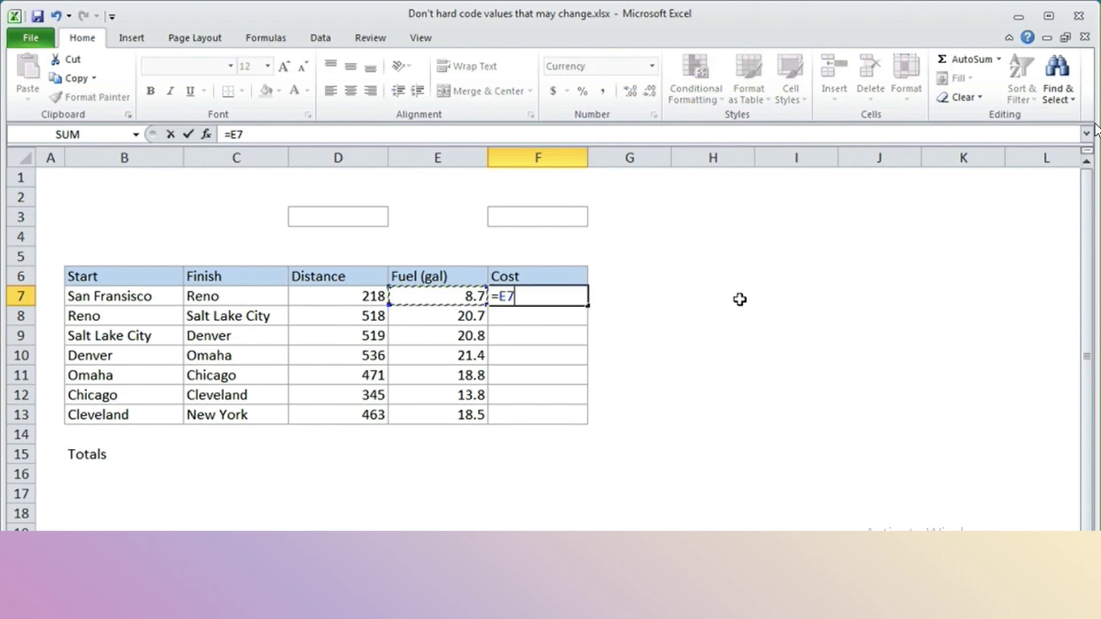
pyautogui.write('*2.5')
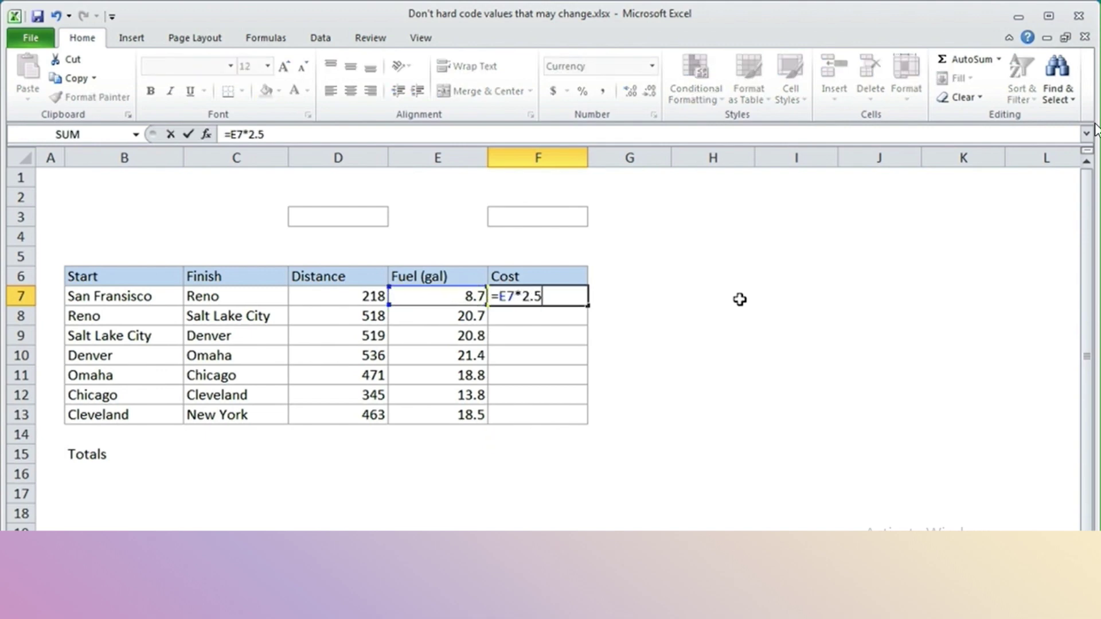
pyautogui.write('0')
pyautogui.press('Return')
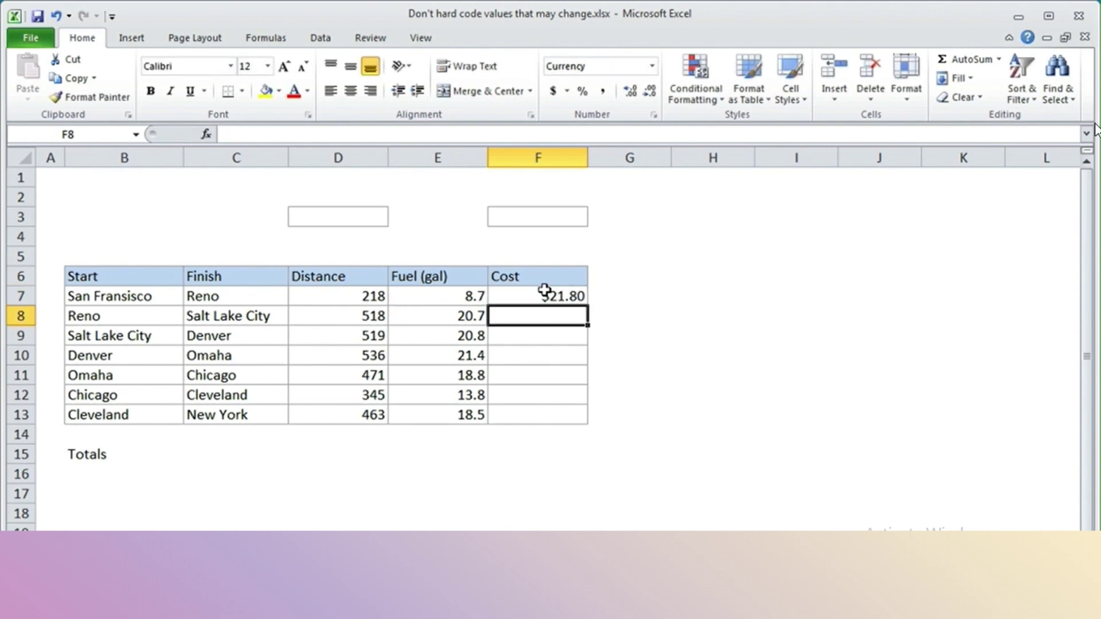
pyautogui.click(548, 295)
pyautogui.doubleClick(590, 306)
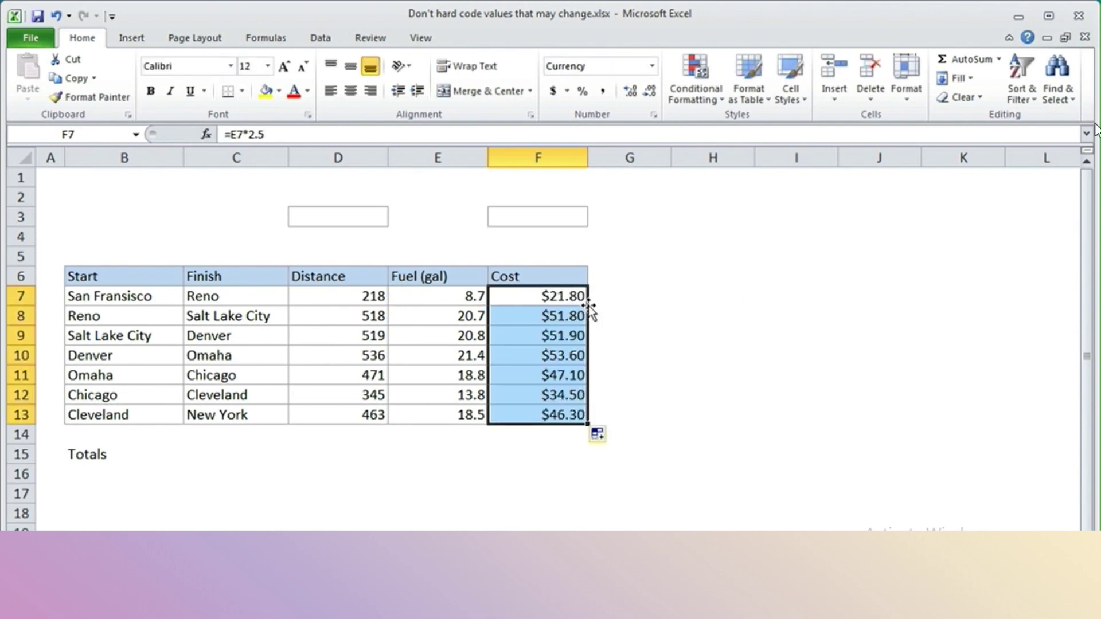
pyautogui.click(356, 450)
# AutoSum the Distance, Fuel and Cost columns into the Totals row (3070, 122.8, $307.00)
pyautogui.moveTo(356, 450); pyautogui.dragTo(524, 446)
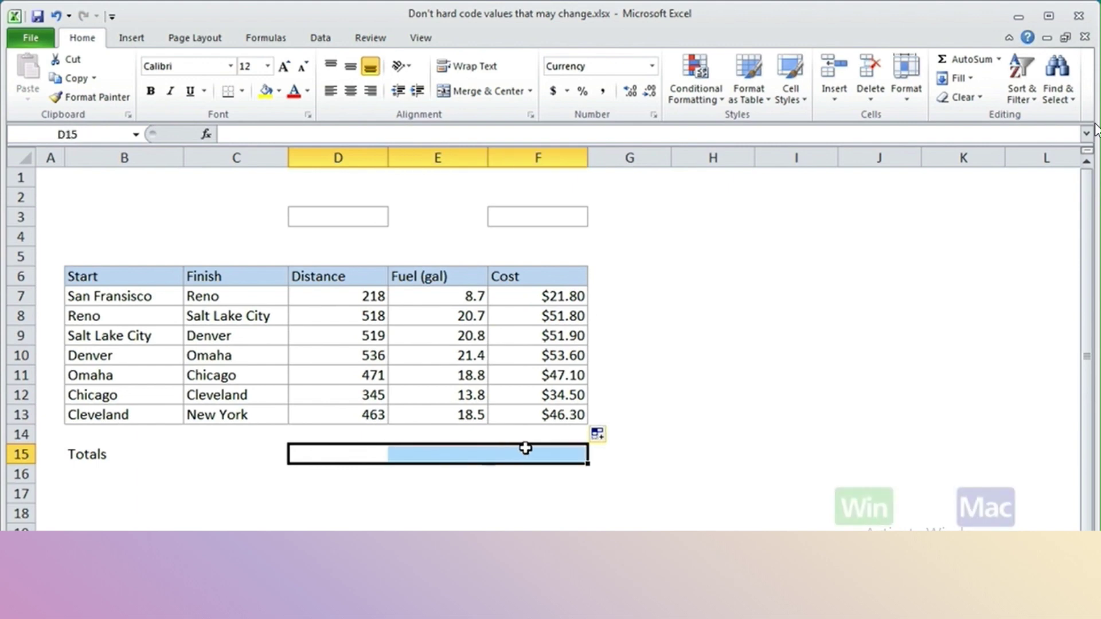
pyautogui.hotkey('alt', '=')
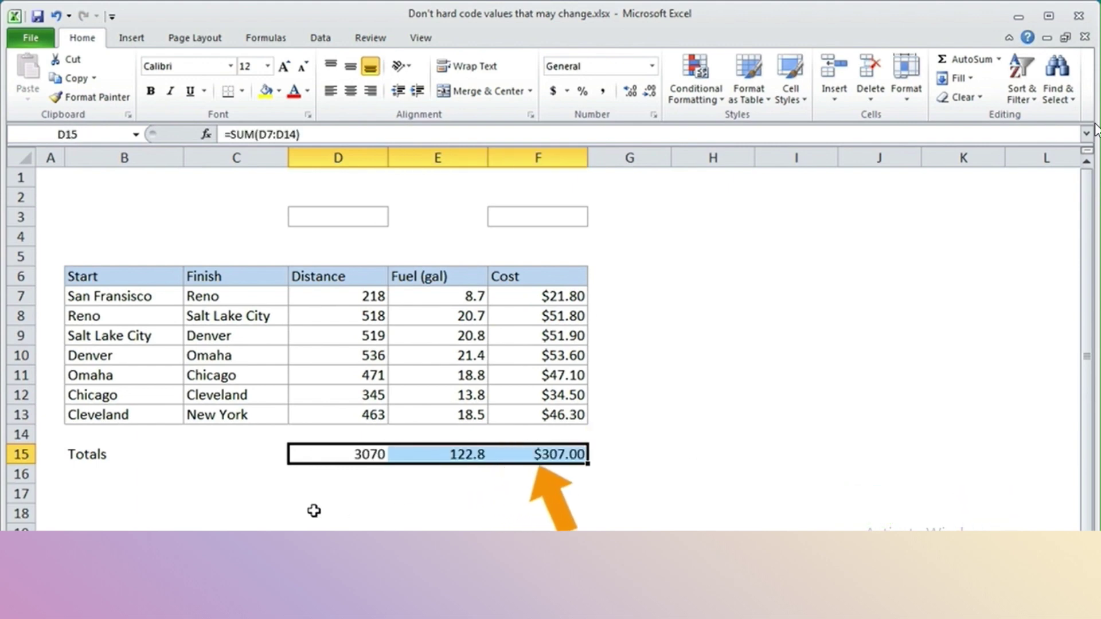
pyautogui.click(331, 497)
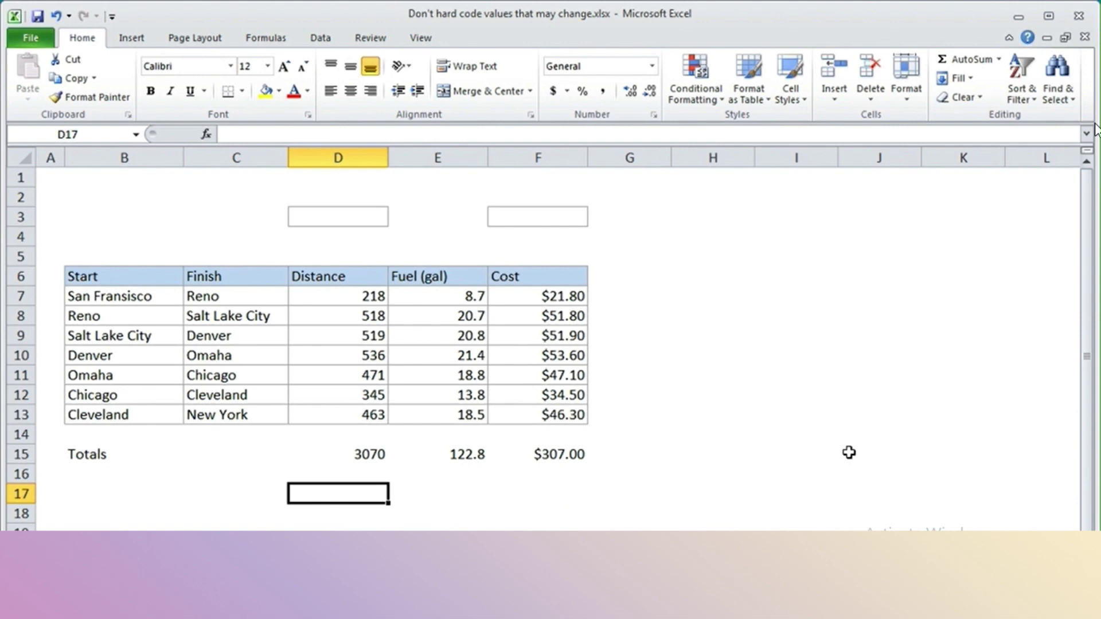
# Change the fuel formula to divide distance by 24 and fill it down every trip
pyautogui.click(474, 297)
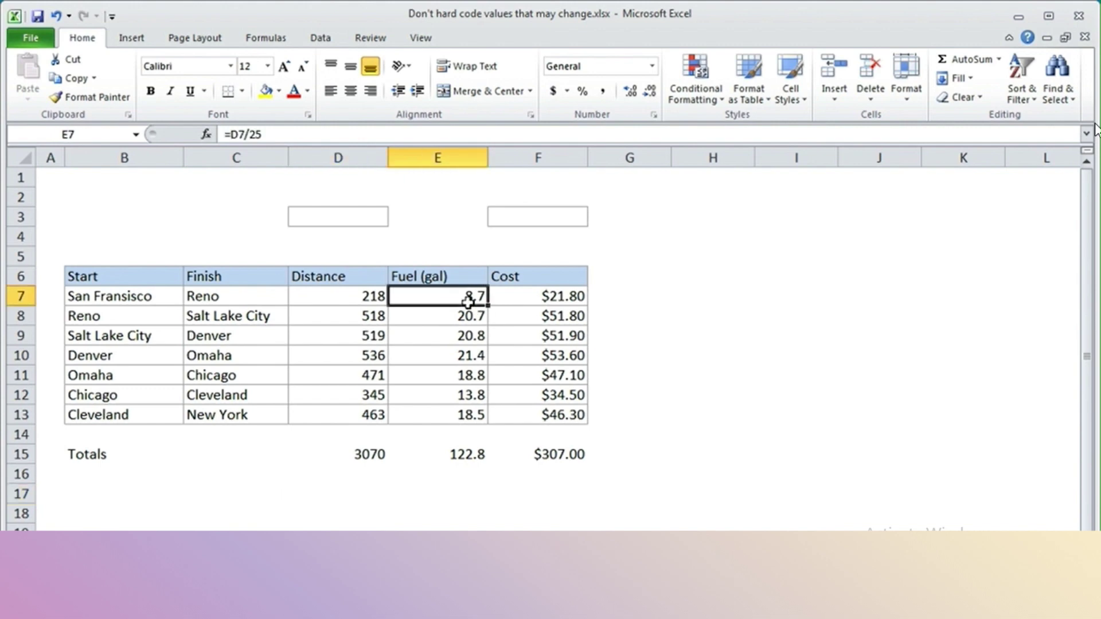
pyautogui.click(302, 133)
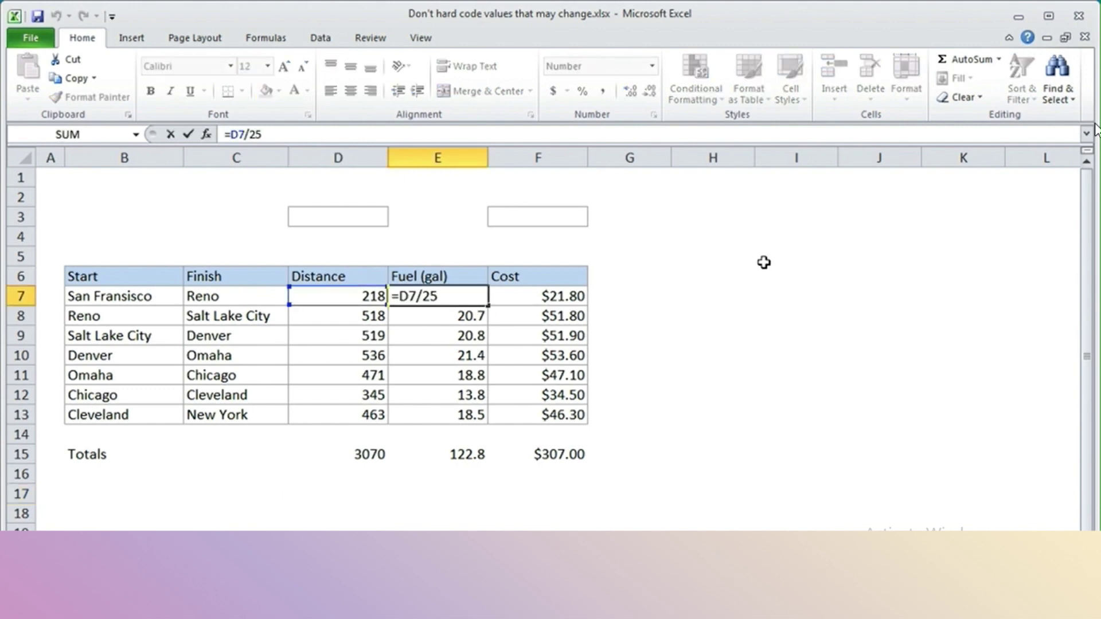
pyautogui.press('BackSpace')
pyautogui.write('4')
pyautogui.press('Return')
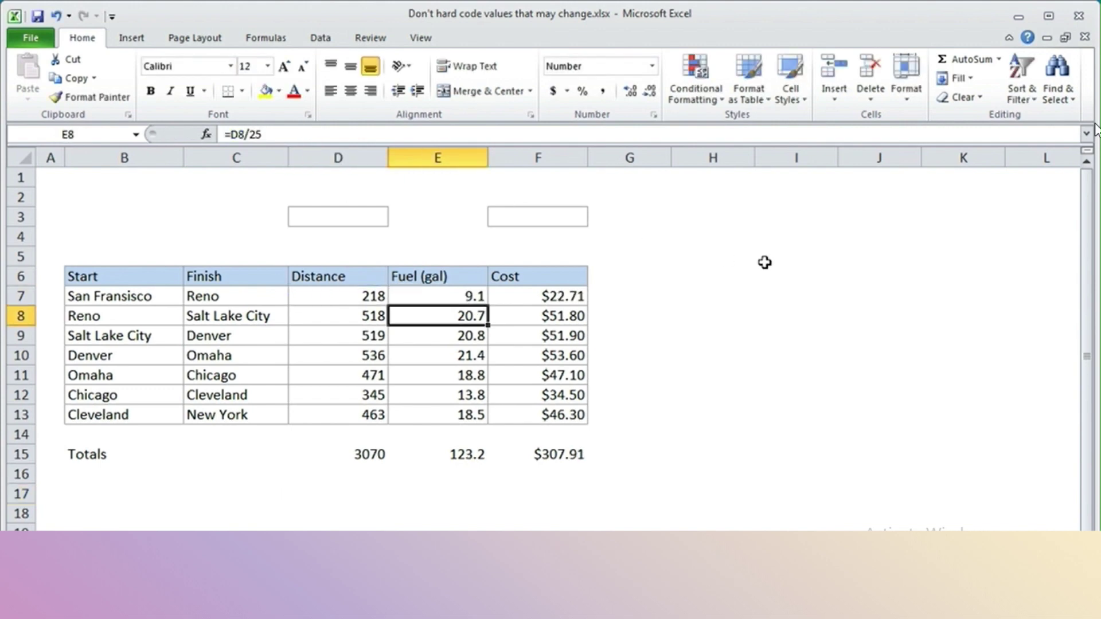
pyautogui.click(480, 293)
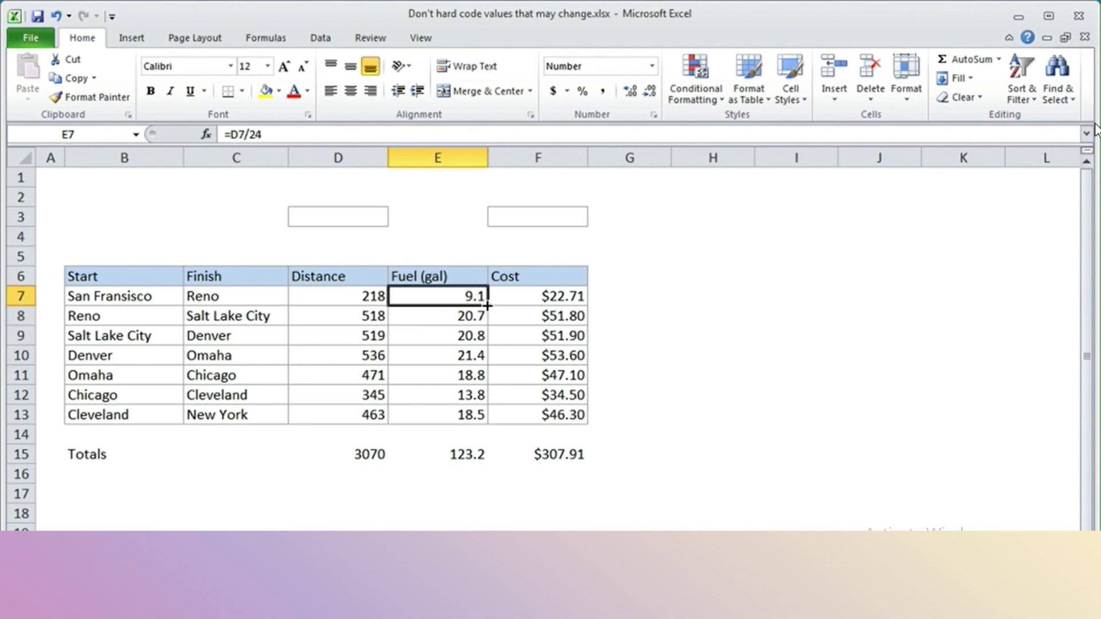
pyautogui.doubleClick(487, 306)
# Change all seven Cost formulas to multiply fuel by 2.3
pyautogui.moveTo(528, 297); pyautogui.dragTo(529, 414)
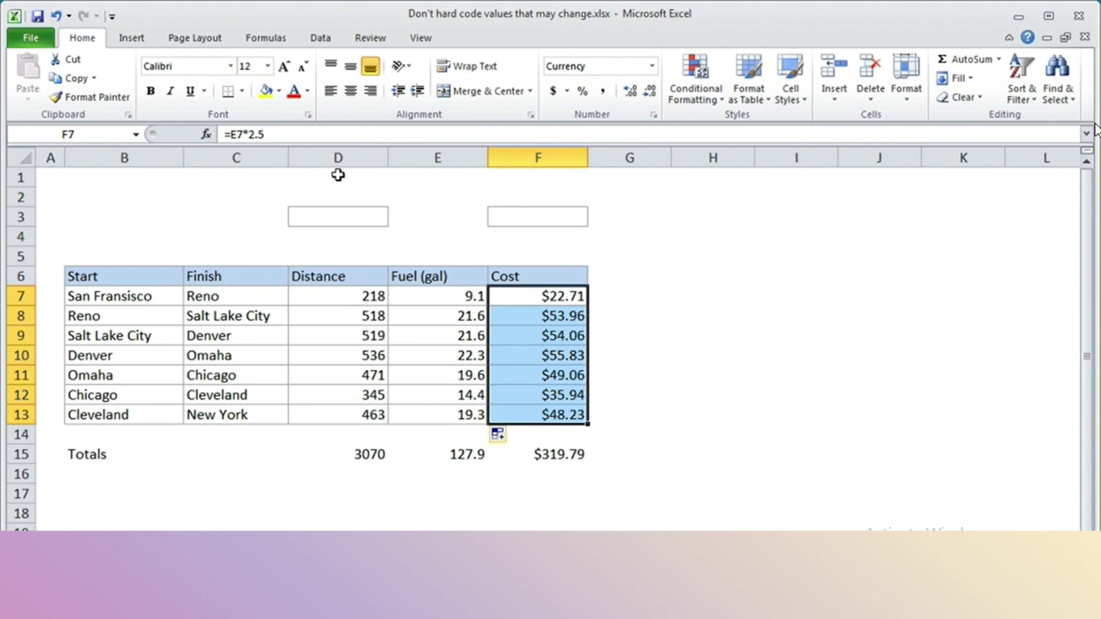
pyautogui.press('F2')
pyautogui.press('BackSpace')
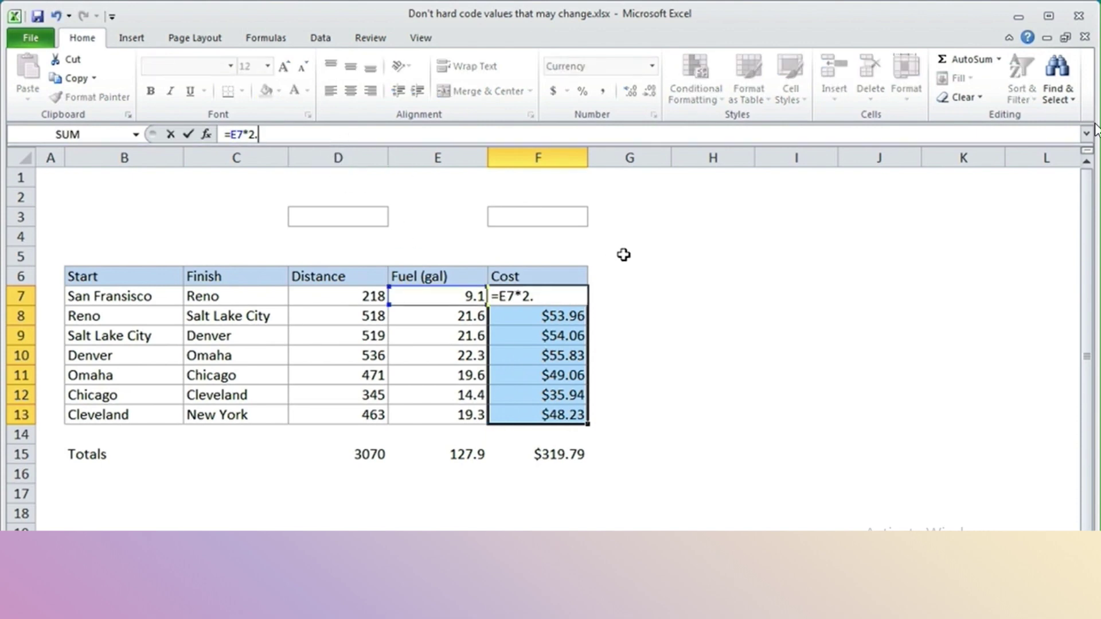
pyautogui.write('30')
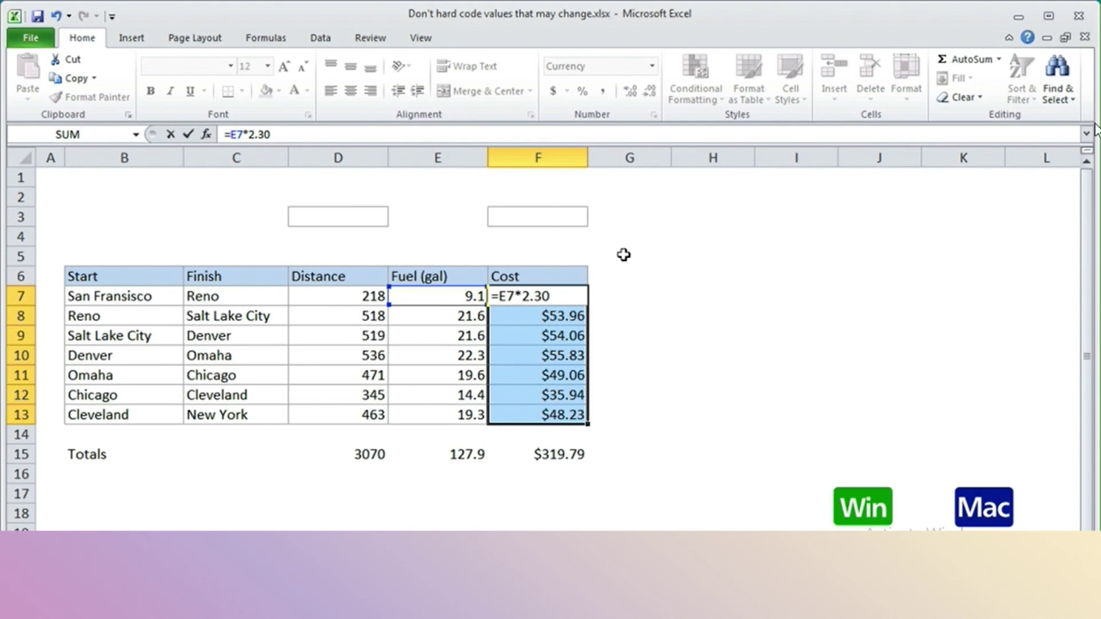
pyautogui.hotkey('ctrl', 'Return')
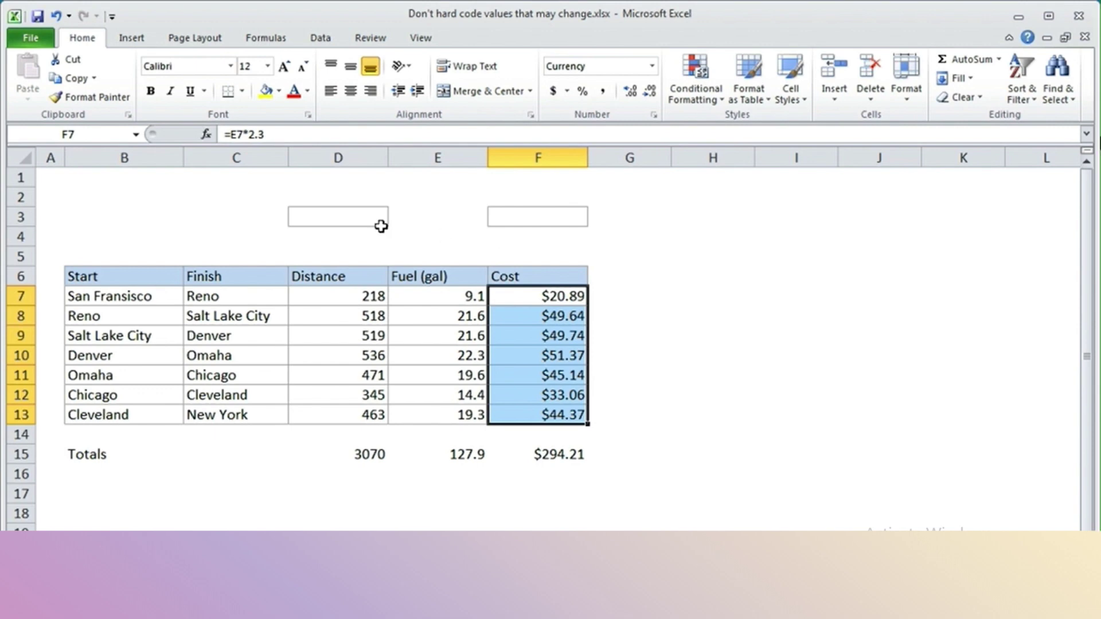
# Add the labels 'Miles per gal' and 'Cost per gal' above the trip table
pyautogui.click(262, 217)
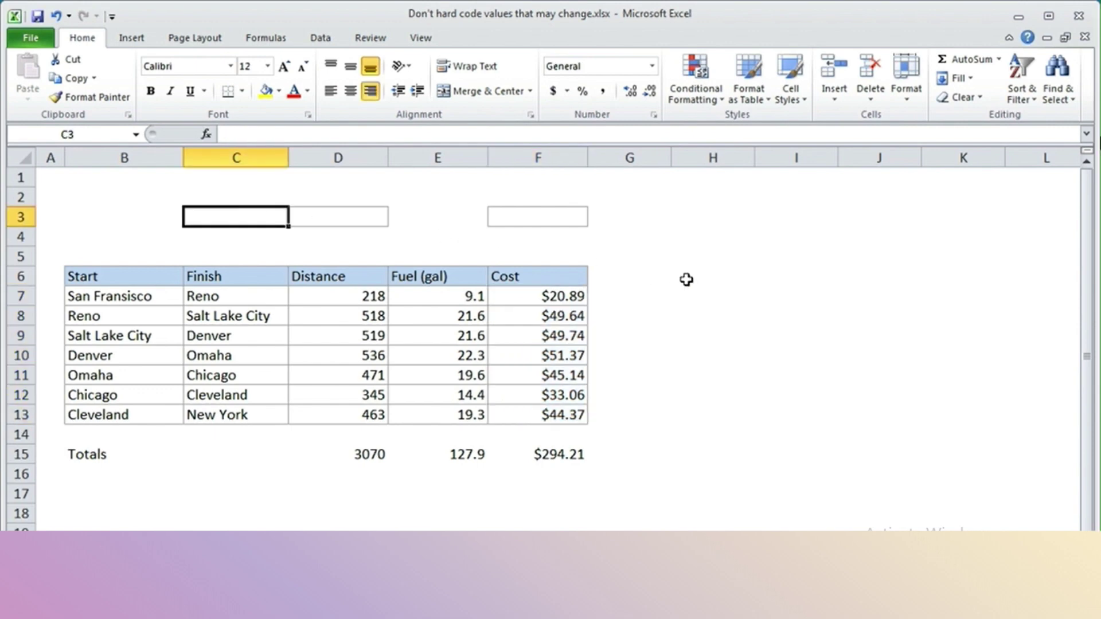
pyautogui.write('Miles per')
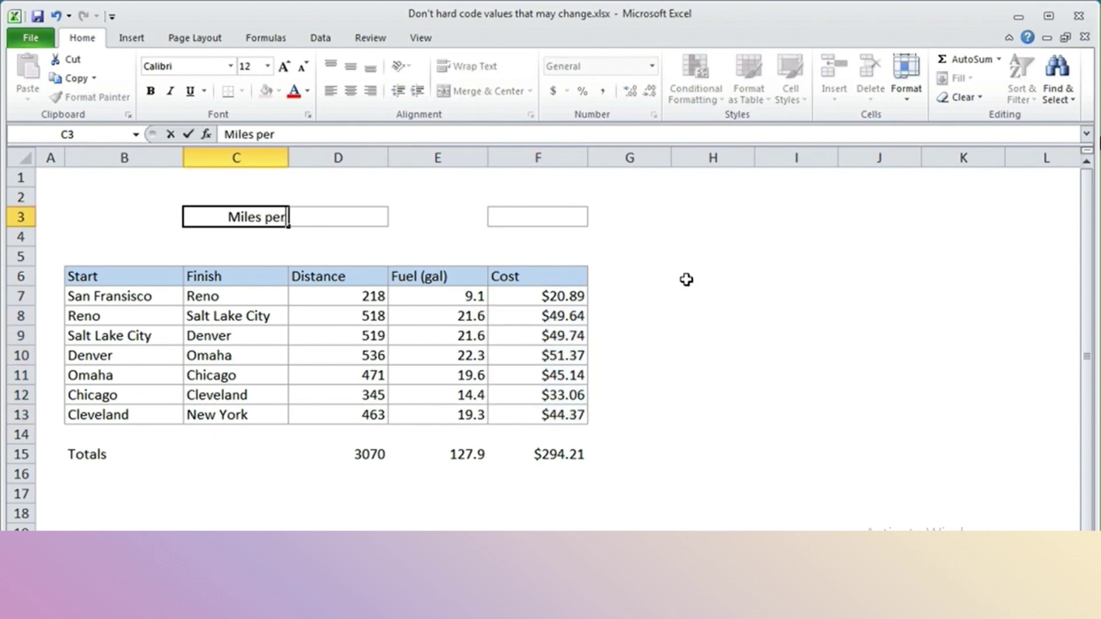
pyautogui.write(' gal')
pyautogui.press('Tab')
pyautogui.press('Tab')
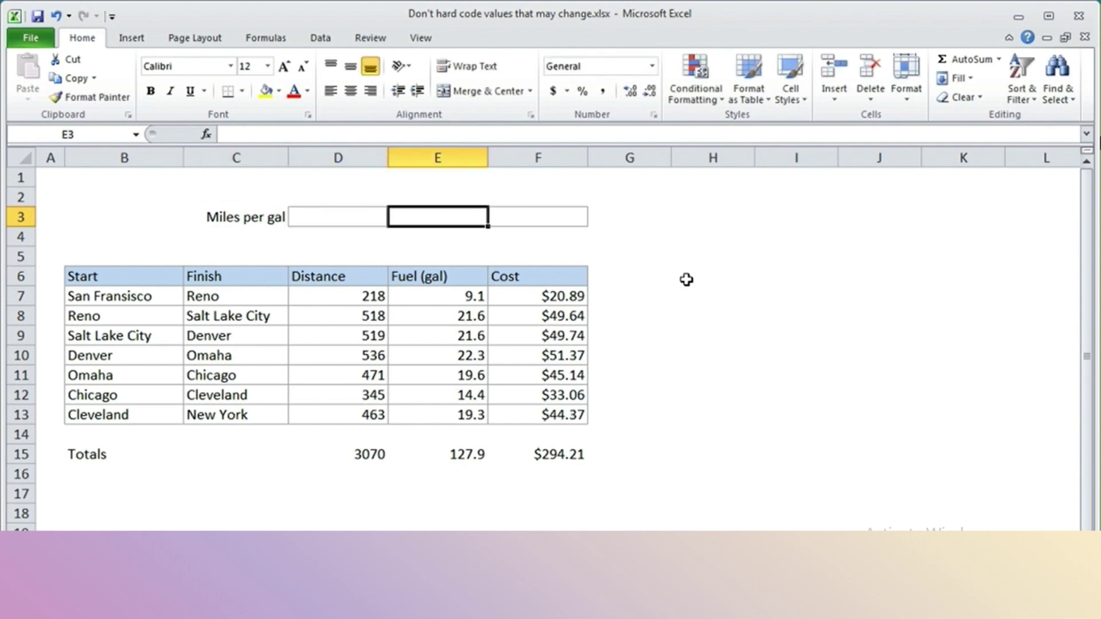
pyautogui.write('Cost')
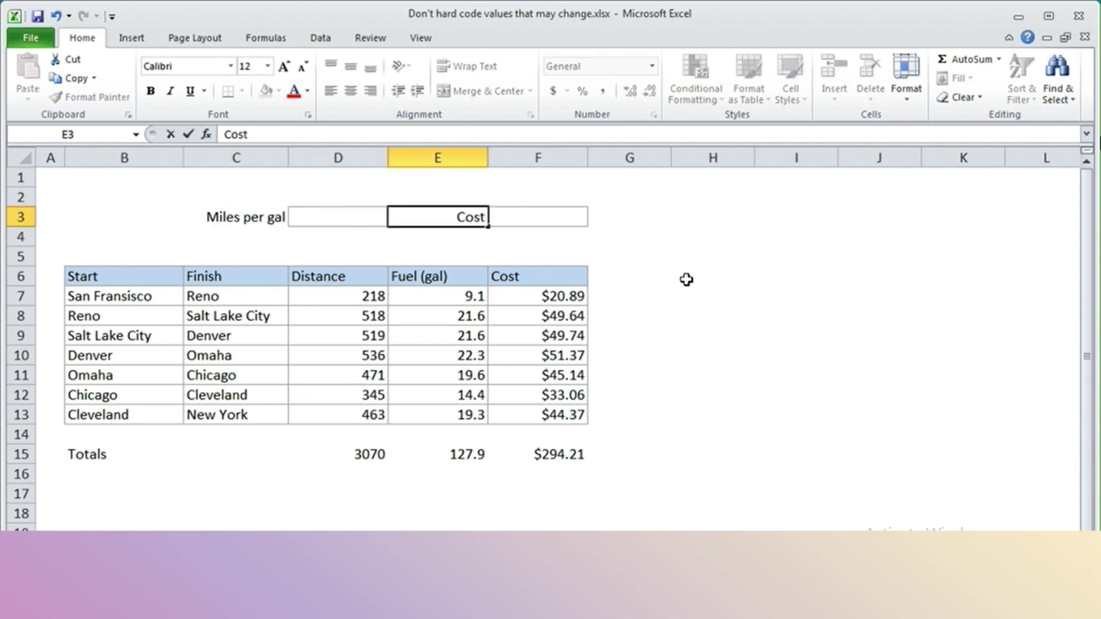
pyautogui.write(' per gal')
pyautogui.press('Return')
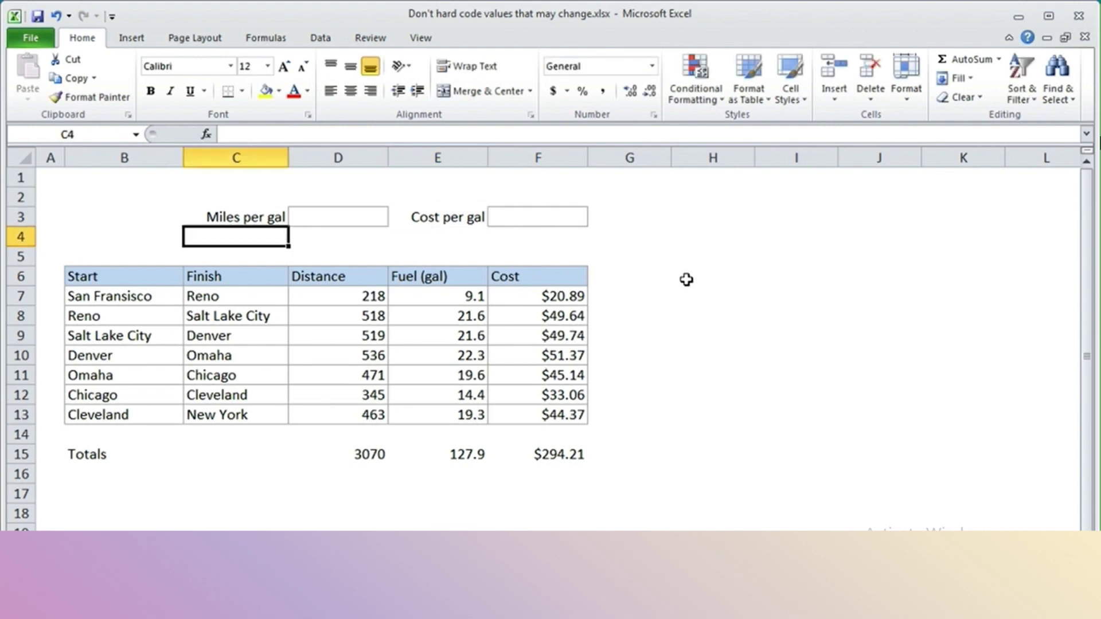
# Enter 25 in D3 and 2.50 in F3 as the input values
pyautogui.click(350, 222)
pyautogui.write('2')
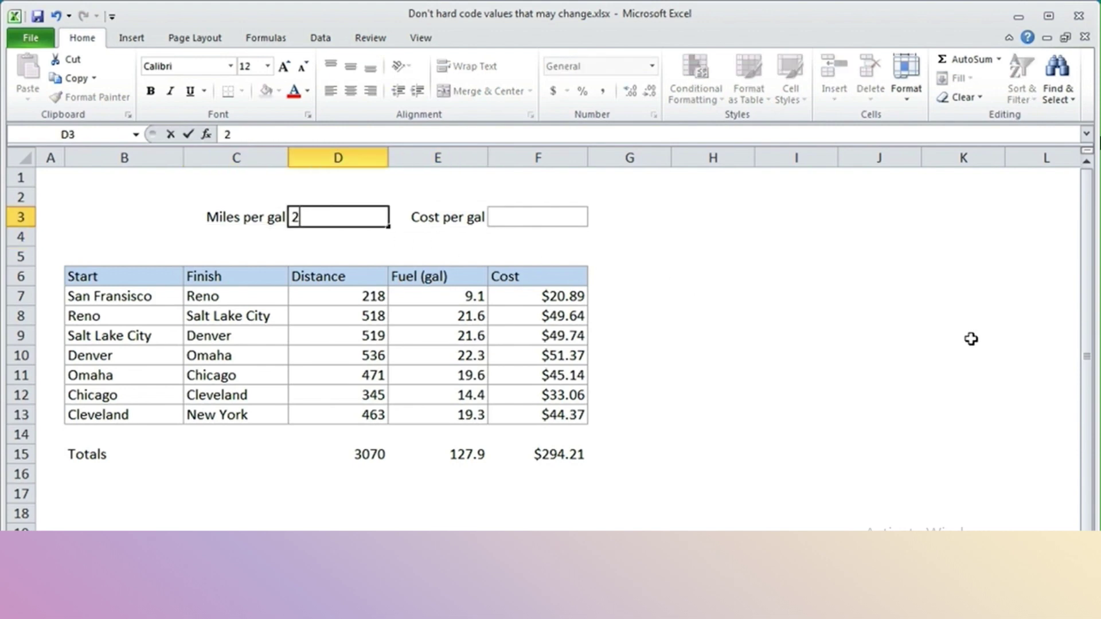
pyautogui.write('5')
pyautogui.press('Tab')
pyautogui.press('Tab')
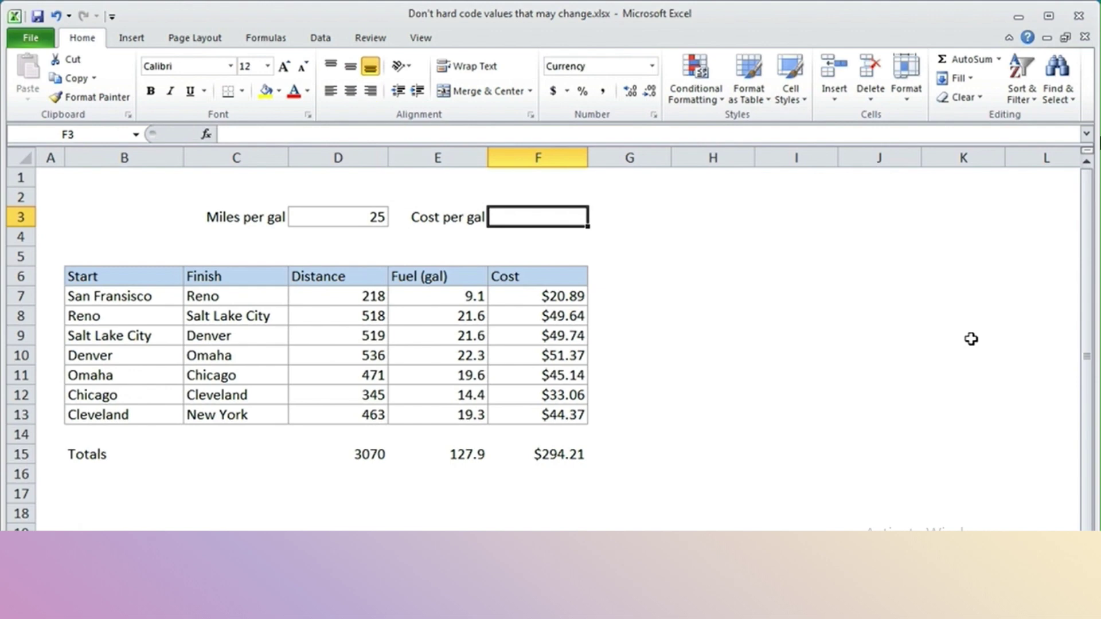
pyautogui.write('2.50')
pyautogui.press('Return')
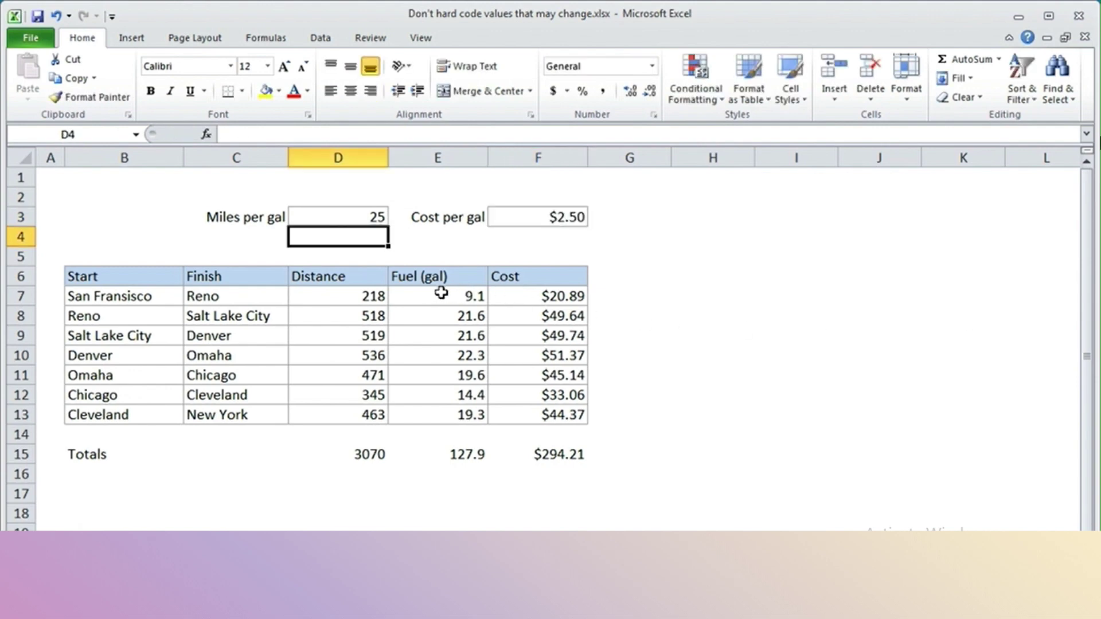
# Make the Fuel formulas in E7:E13 divide distance by the absolute reference $D$3
pyautogui.moveTo(440, 294); pyautogui.dragTo(453, 413)
pyautogui.click(296, 134)
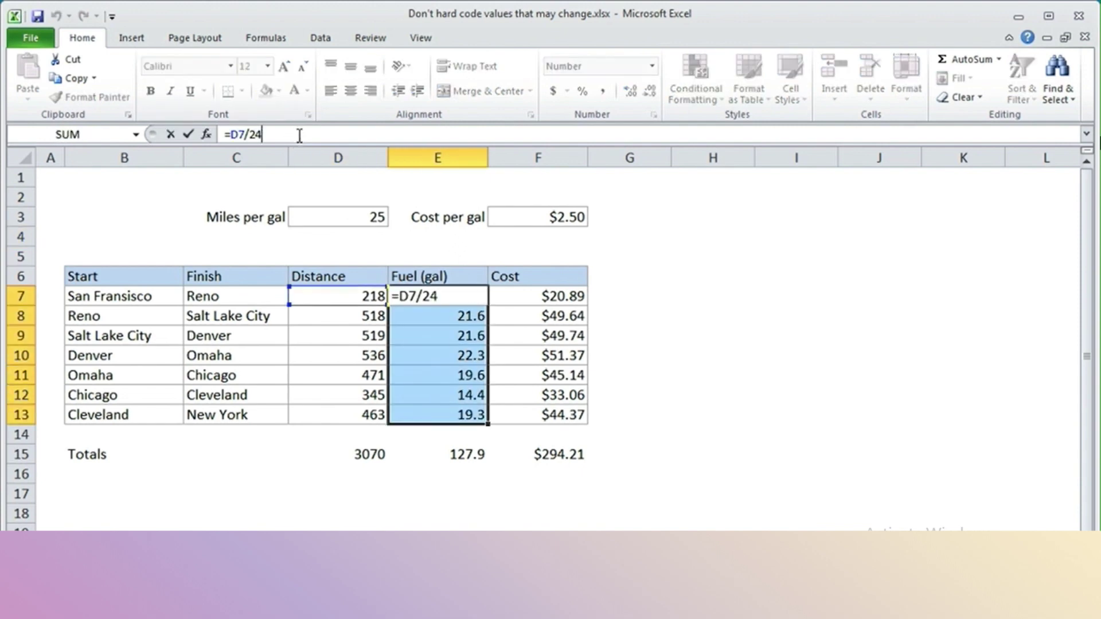
pyautogui.press('BackSpace')
pyautogui.press('BackSpace')
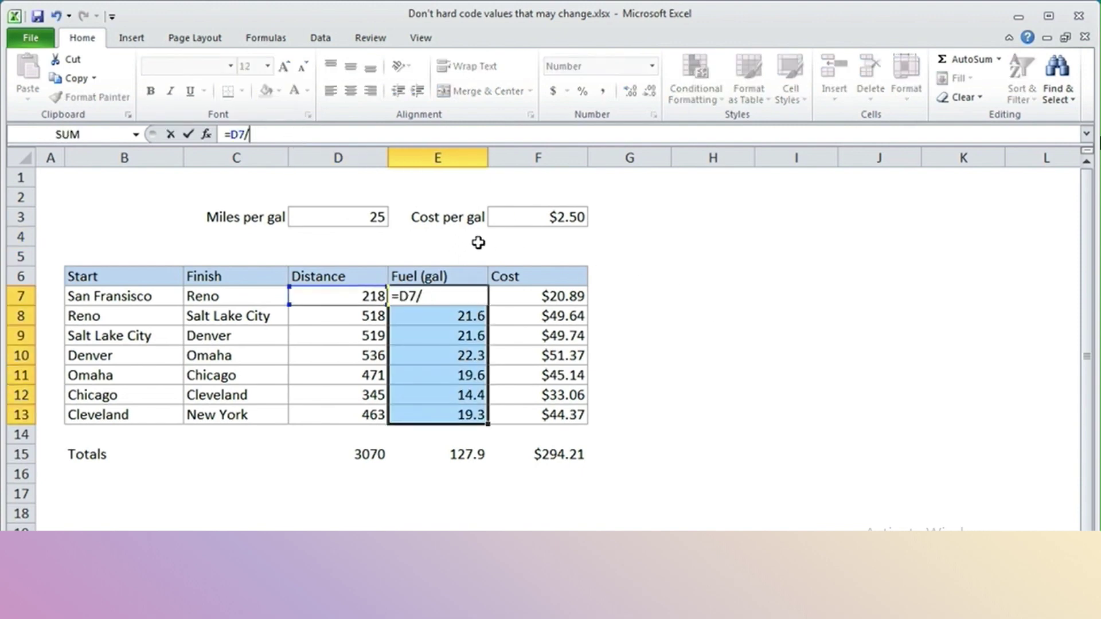
pyautogui.click(359, 220)
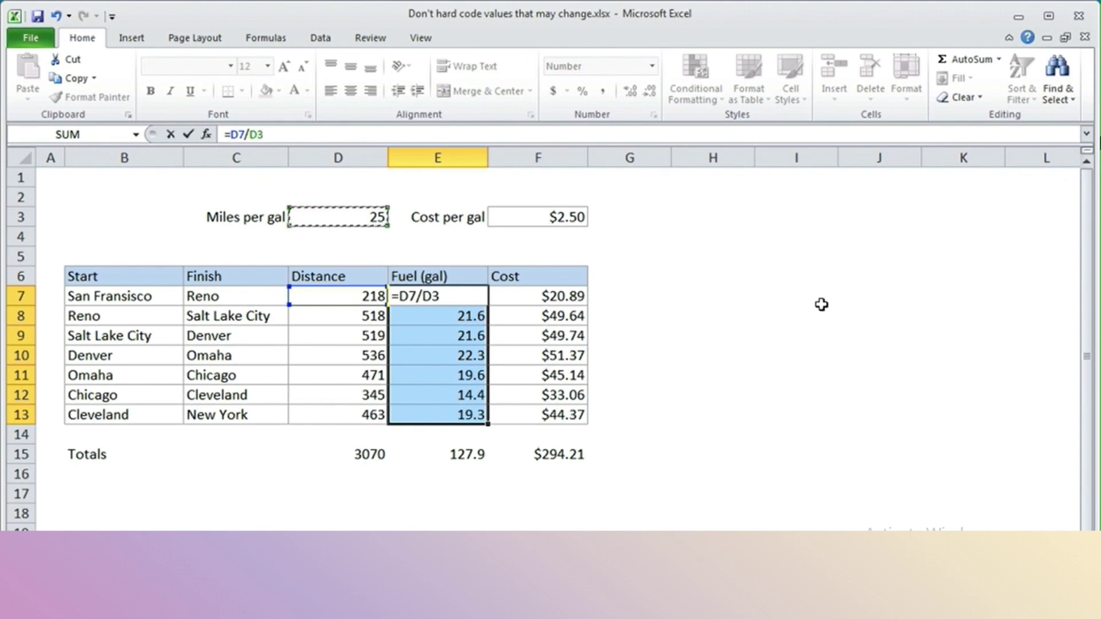
pyautogui.press('F4')
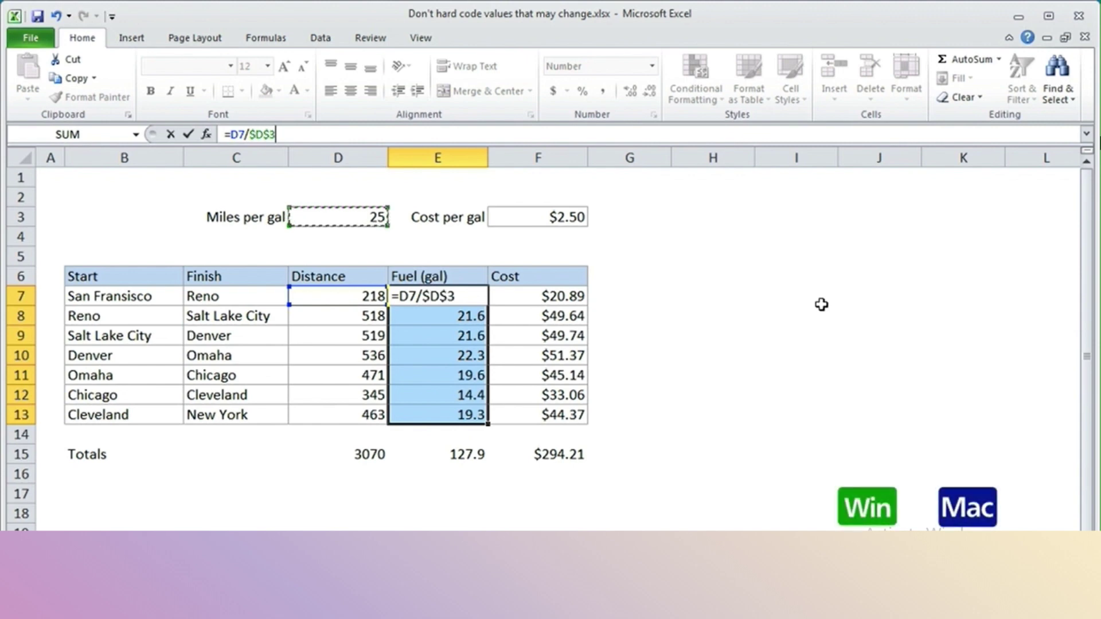
pyautogui.hotkey('ctrl', 'Return')
# Make the Cost formulas in F7:F13 multiply fuel by the absolute reference $F$3
pyautogui.moveTo(545, 292); pyautogui.dragTo(548, 409)
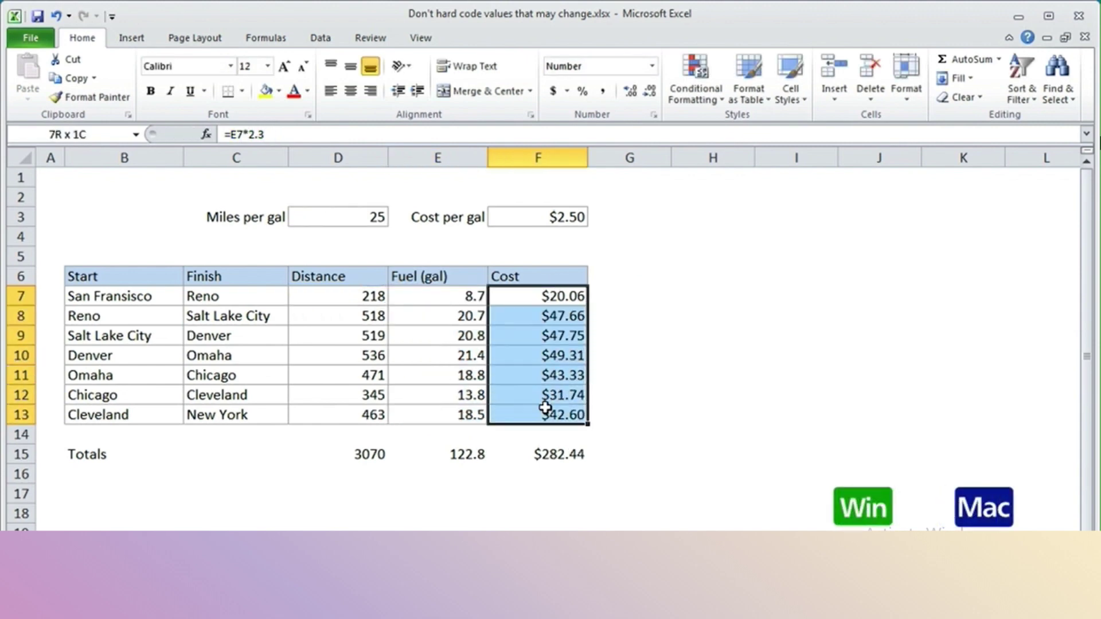
pyautogui.click(377, 133)
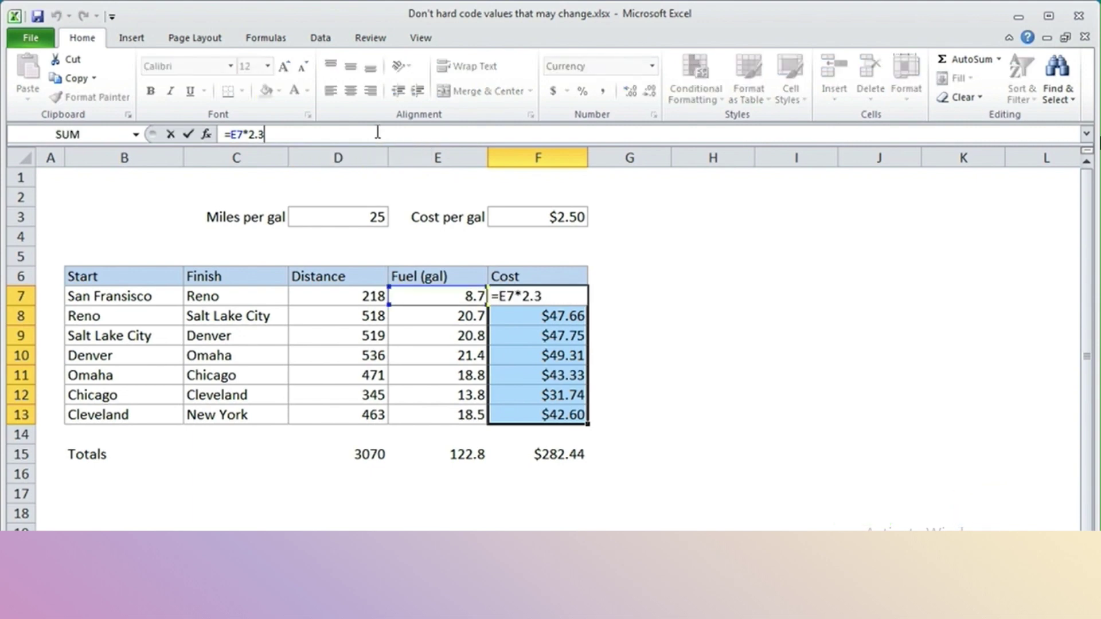
pyautogui.press('BackSpace')
pyautogui.press('BackSpace')
pyautogui.press('BackSpace')
pyautogui.click(537, 217)
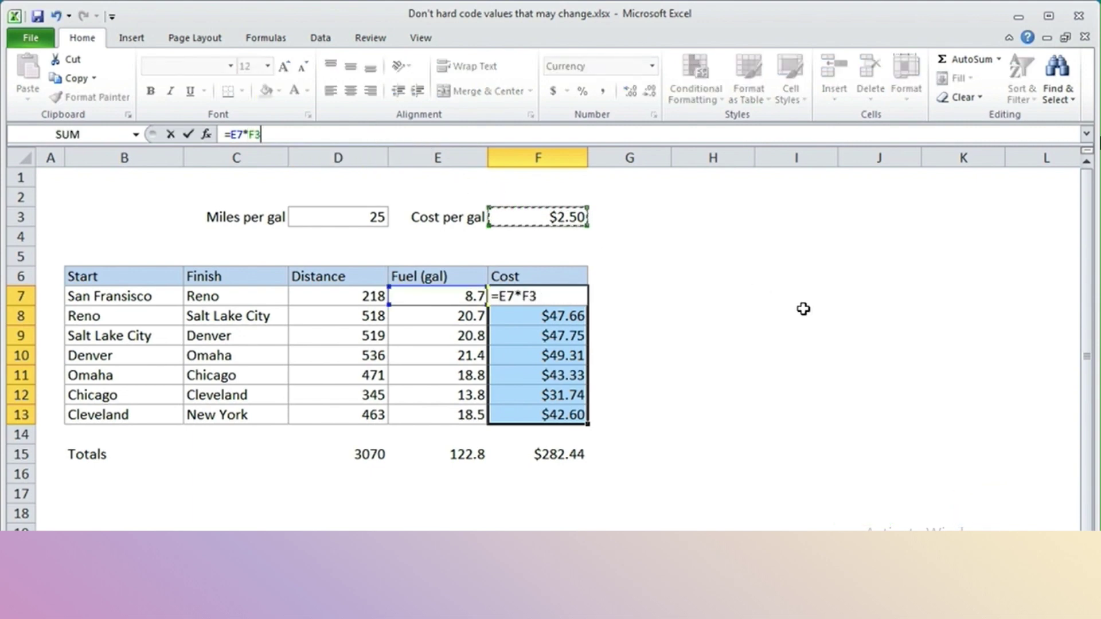
pyautogui.press('F4')
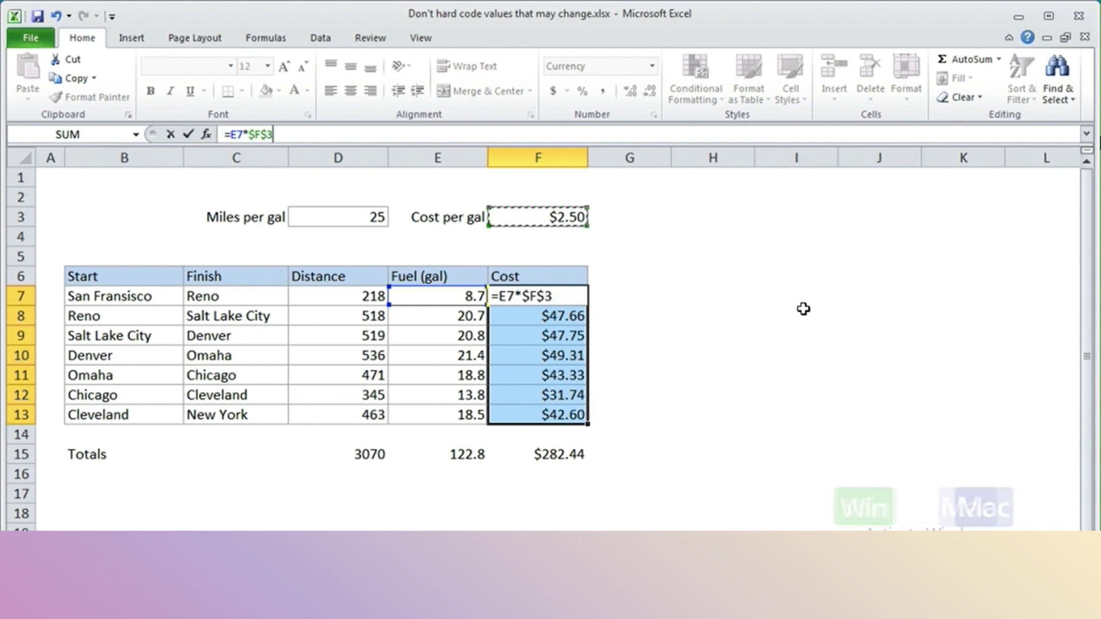
pyautogui.hotkey('ctrl', 'Return')
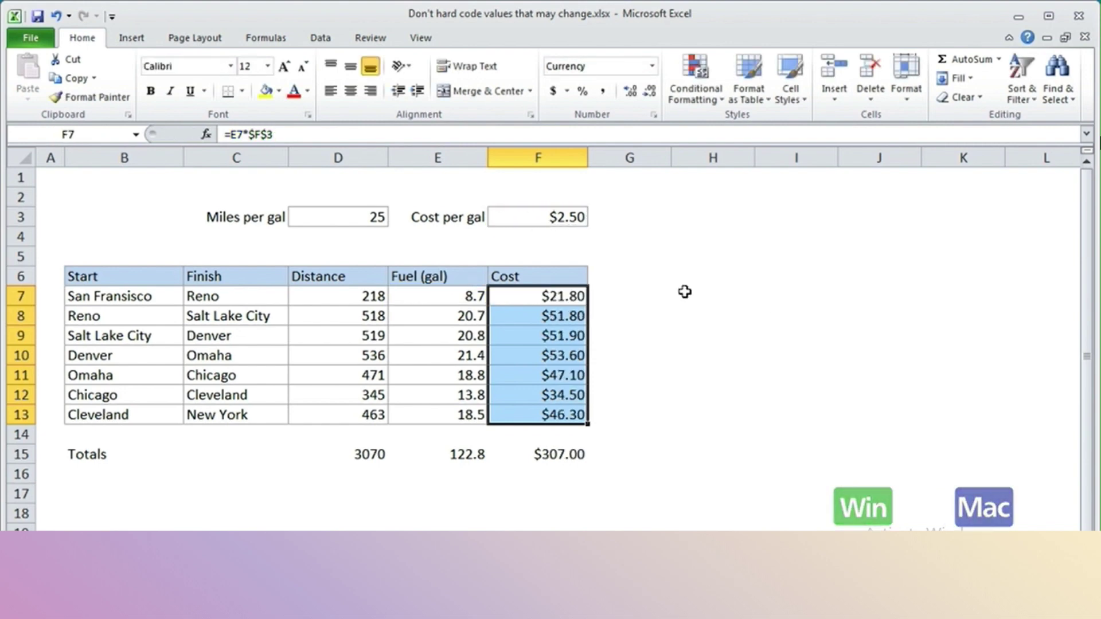
# Change Miles per gal to 24 and Cost per gal to 2.30 to recalculate the table
pyautogui.click(370, 217)
pyautogui.write('24')
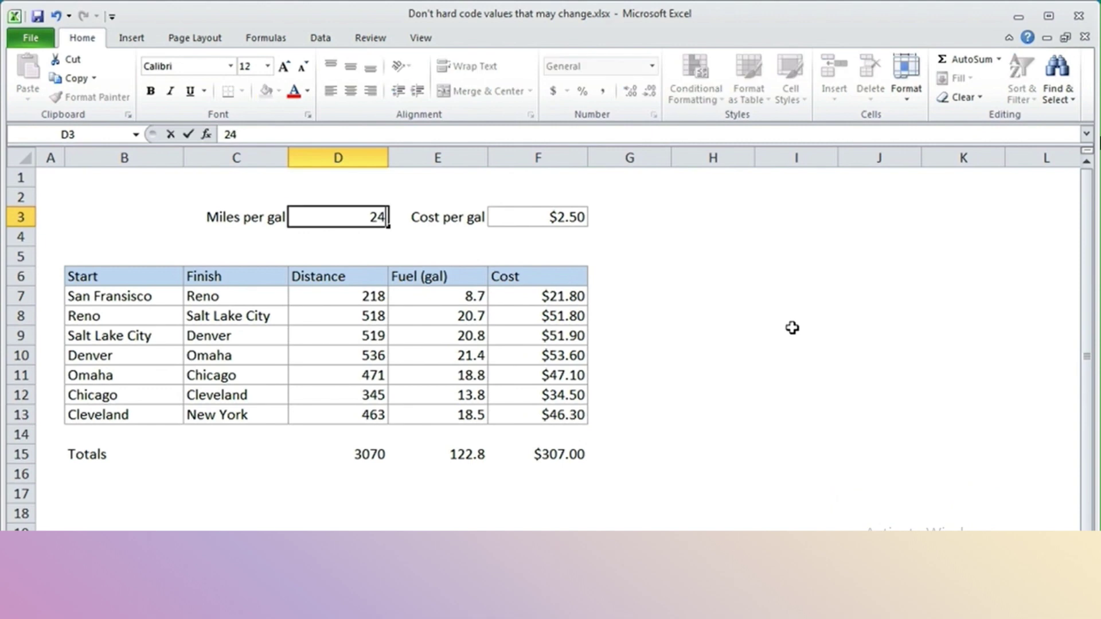
pyautogui.press('Return')
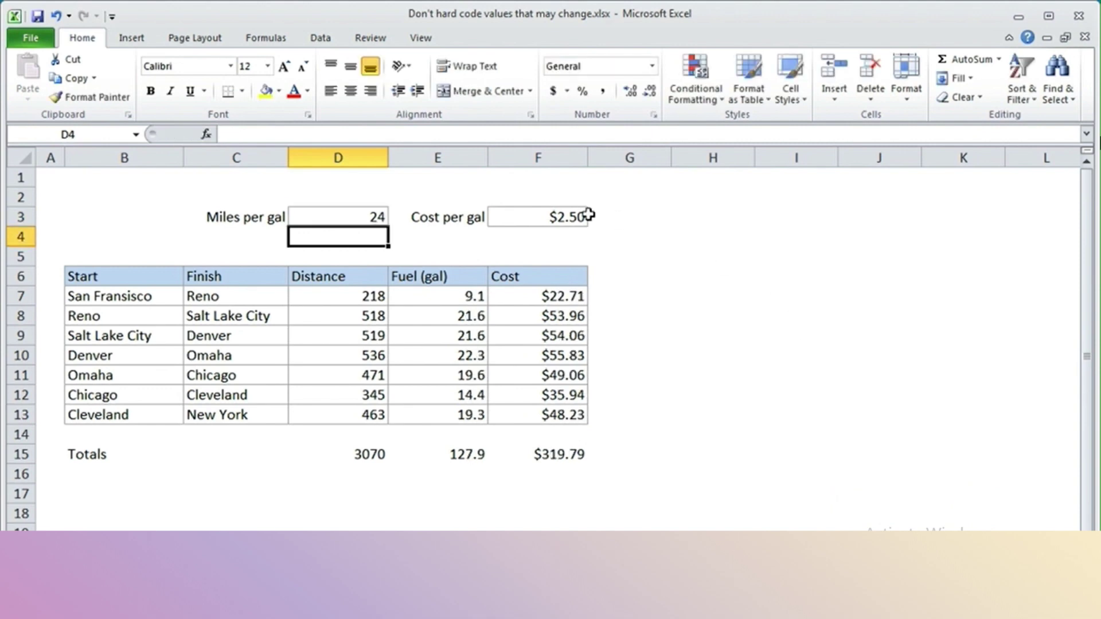
pyautogui.click(559, 218)
pyautogui.write('2.3')
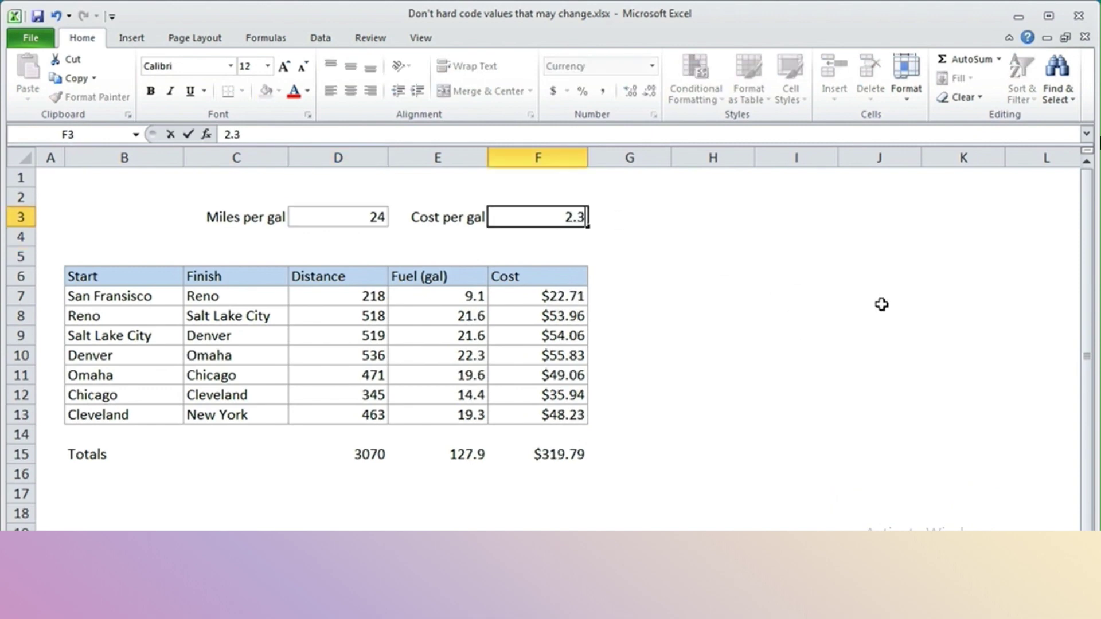
pyautogui.write('0')
pyautogui.hotkey('ctrl', 'Return')
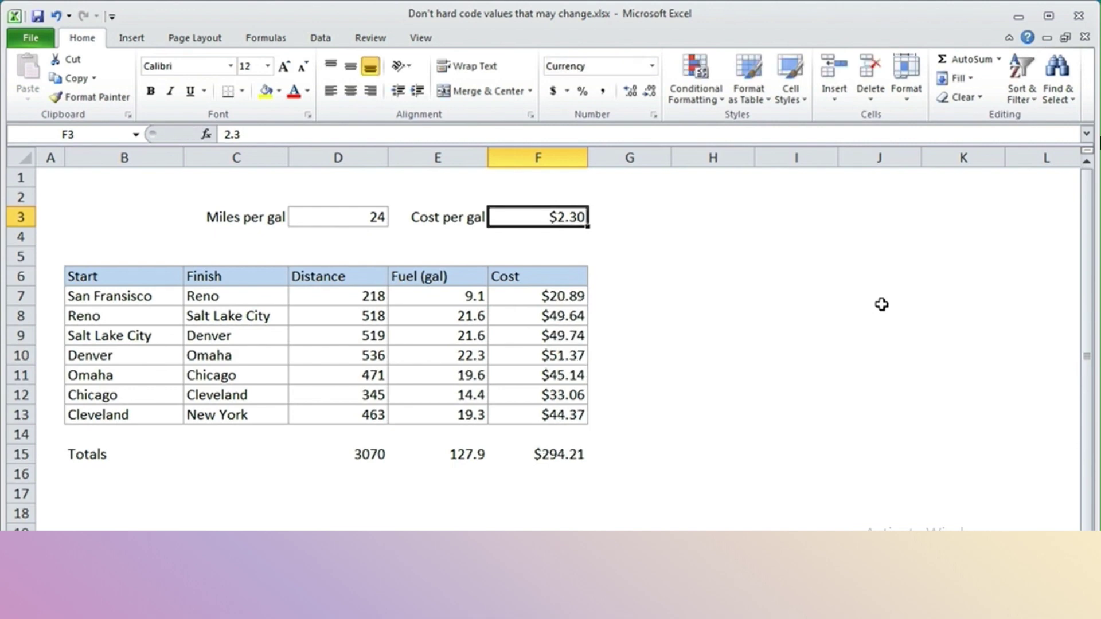